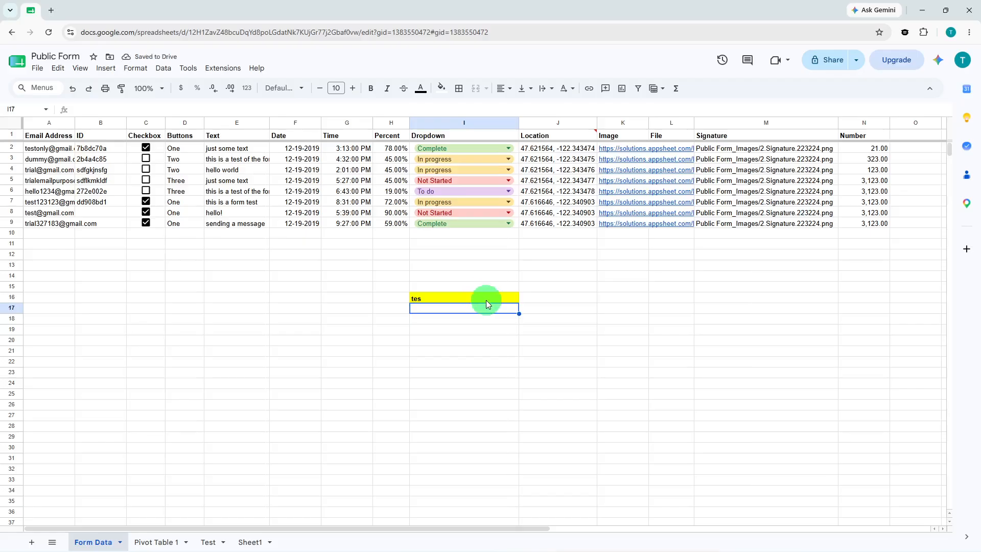
- Enter the formula =left(A2,4) in cell I17 to extract the first four characters of the email address
type("=")
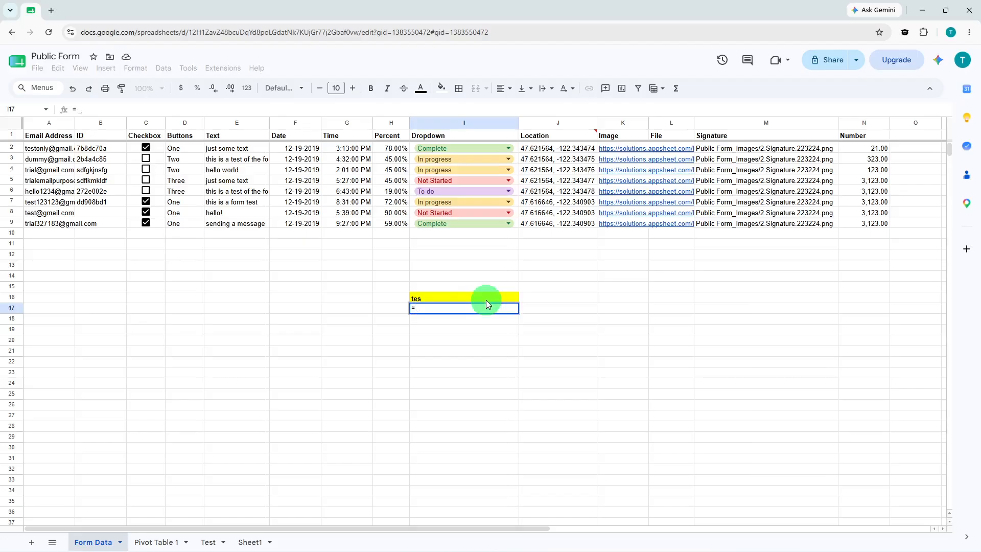
type("left")
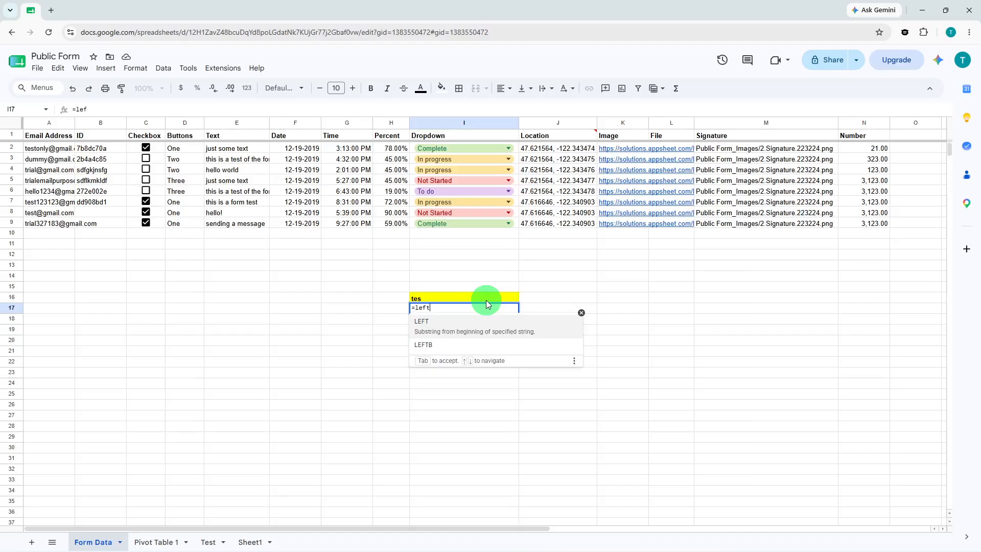
type("(")
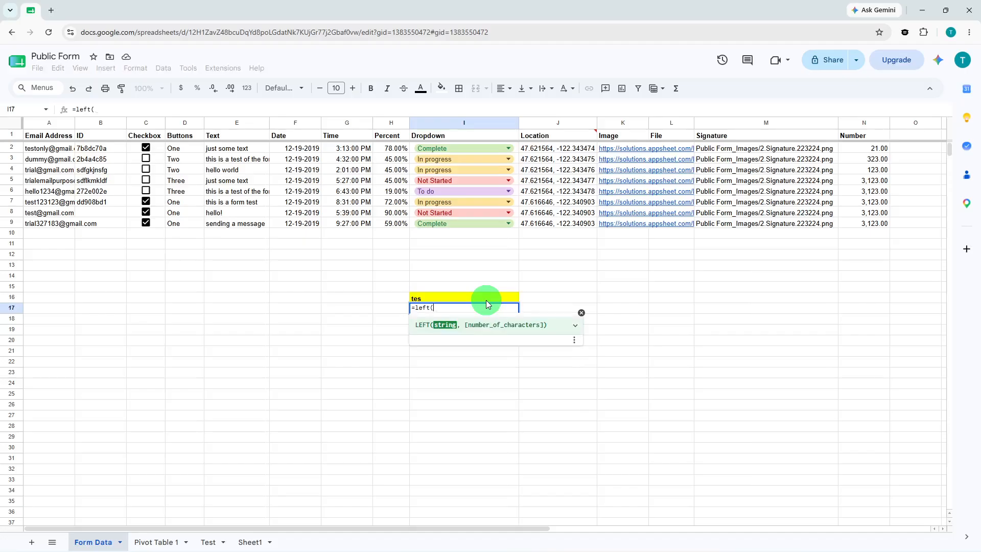
type("A2")
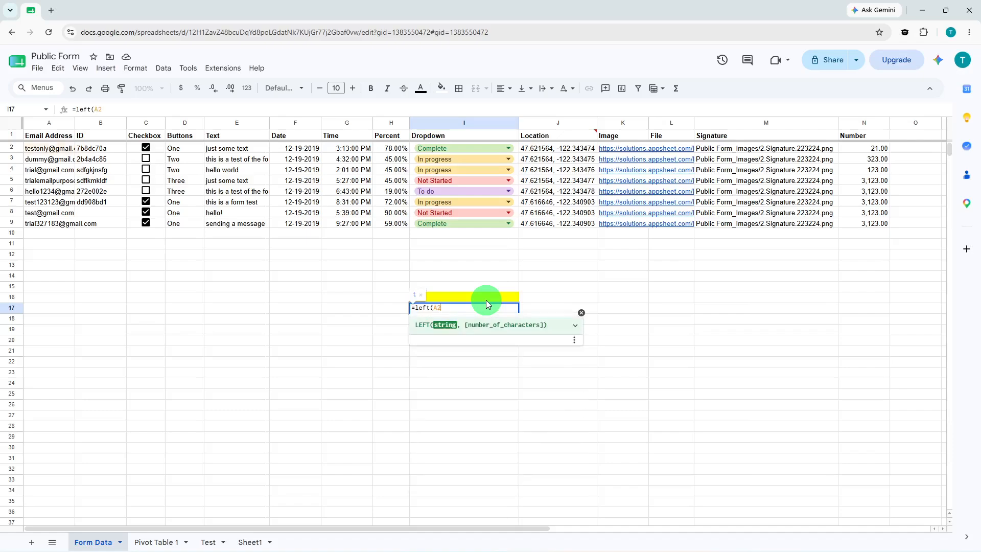
type(",4")
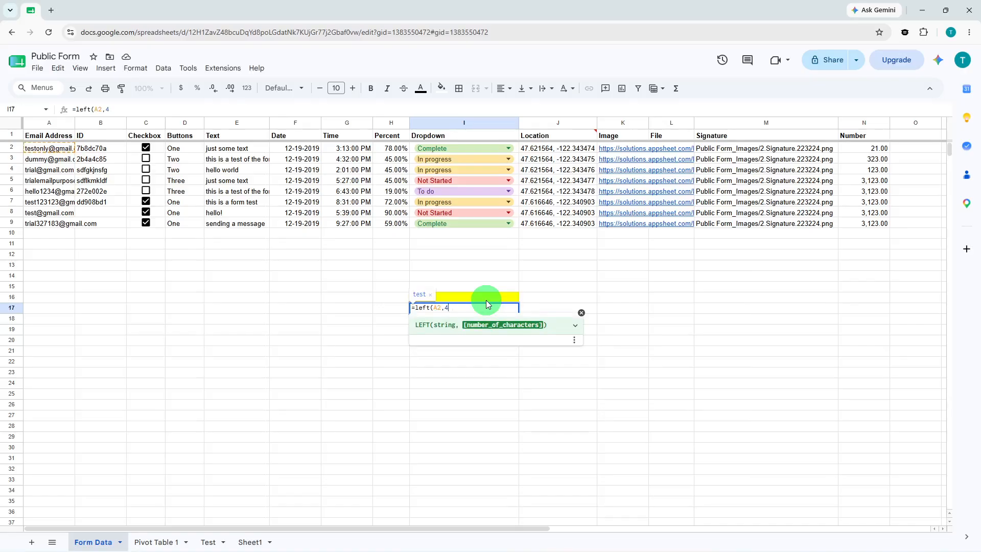
type(")")
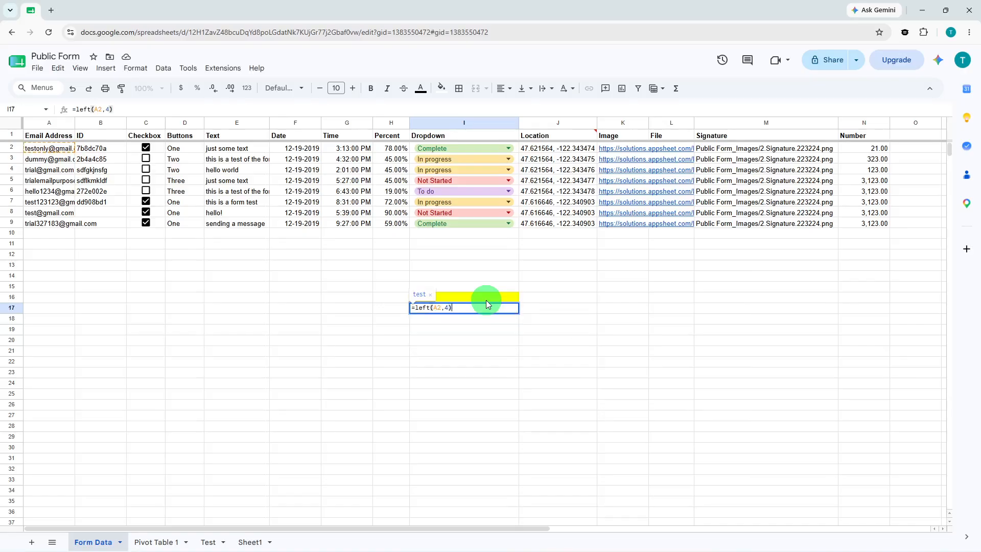
key("Return")
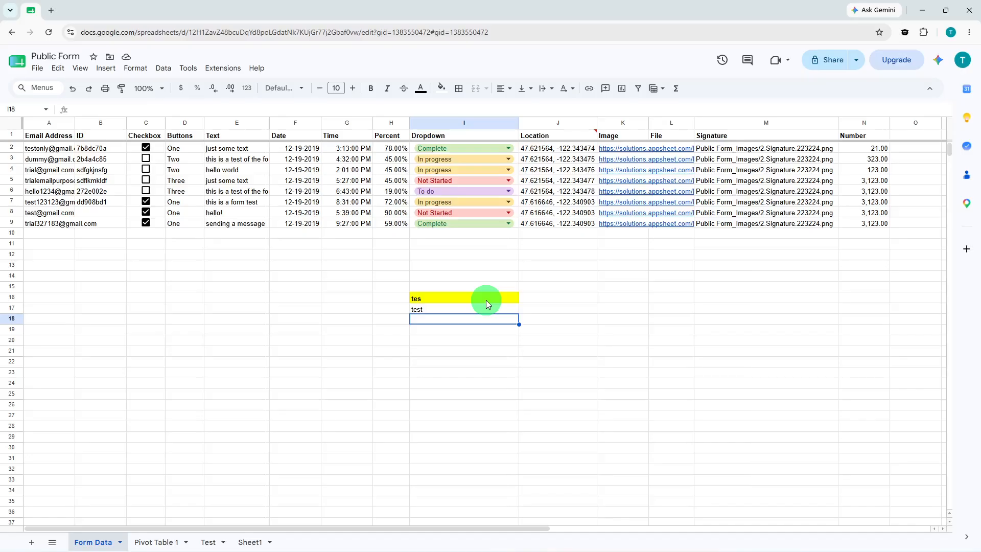
- Enter the formula =left(J2,7) in cell I18 to extract the first seven characters of the location
type("=l")
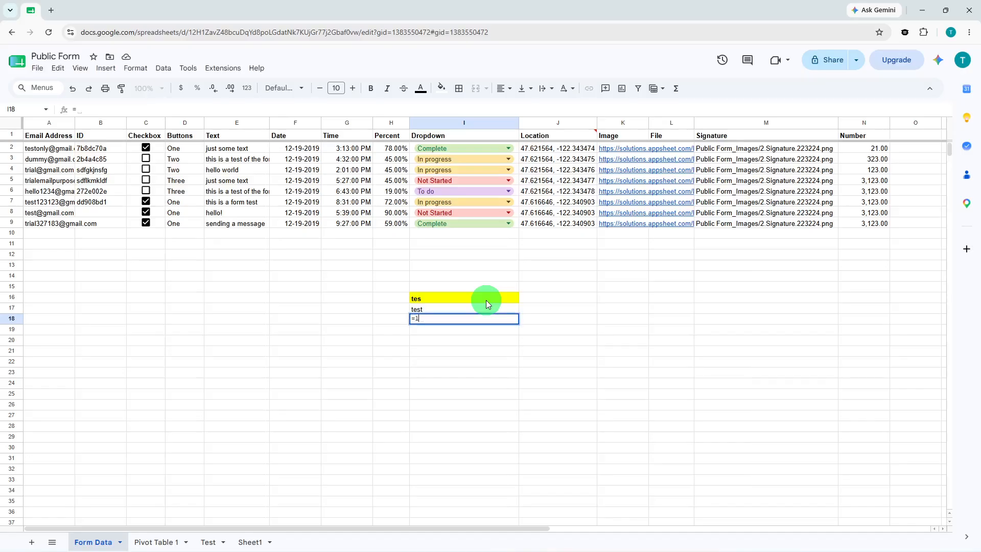
type("eft")
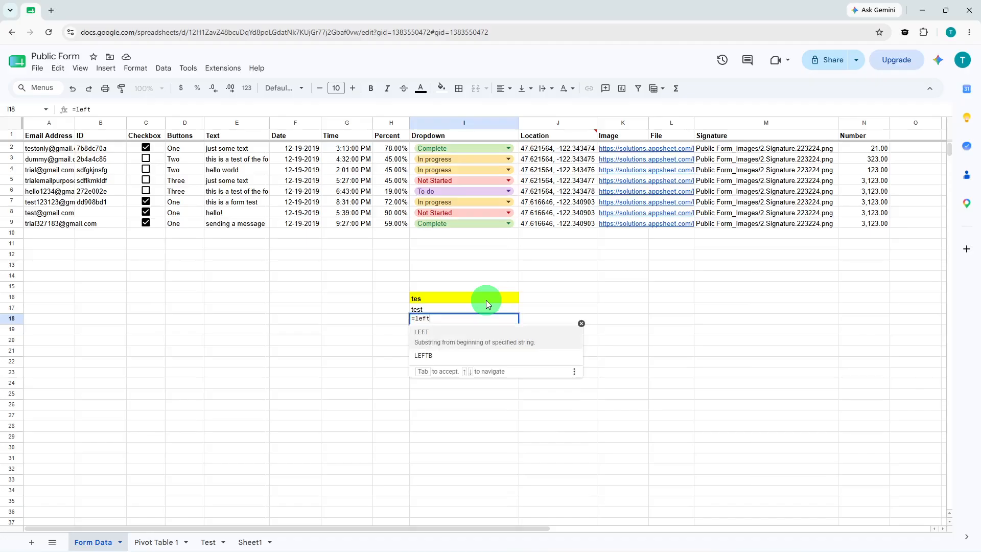
type("(")
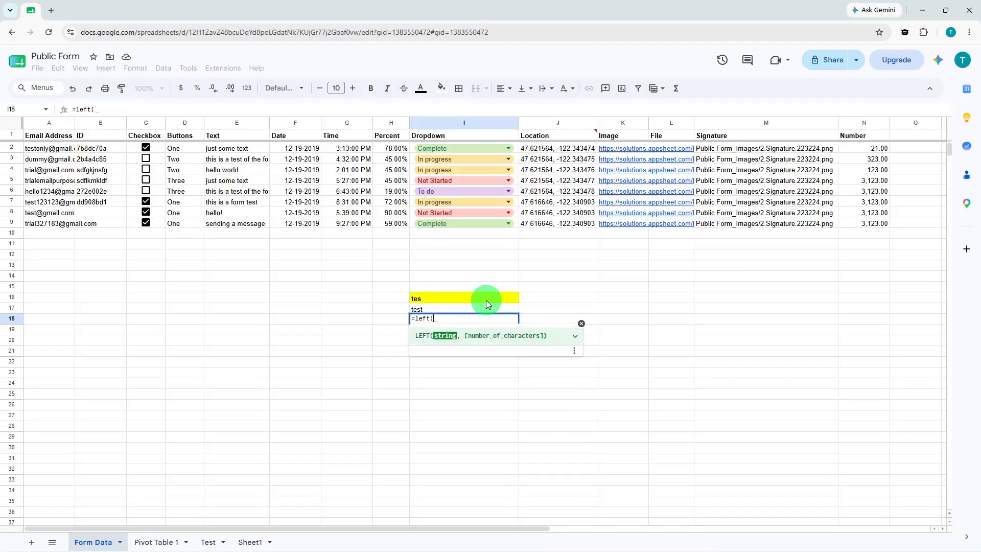
type("J")
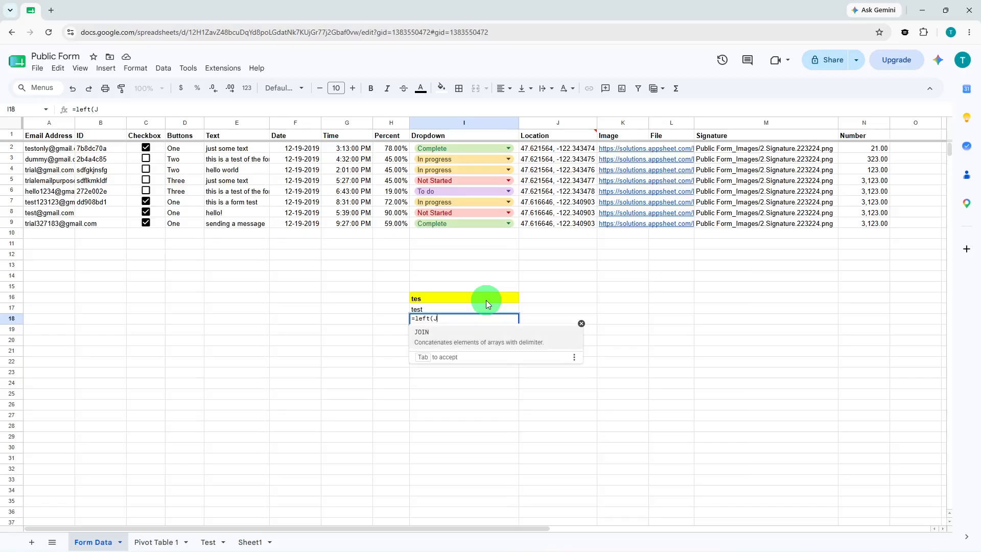
type("2")
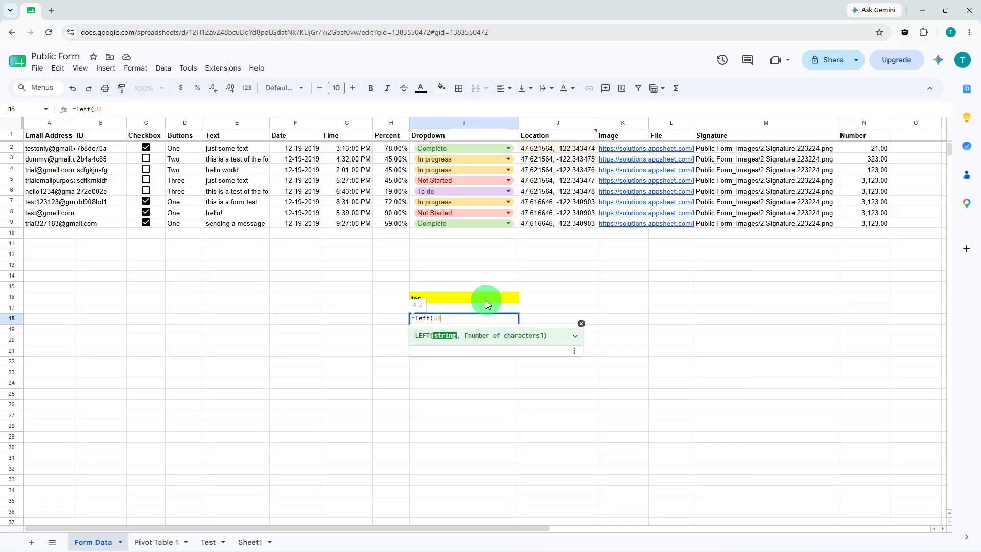
type(",")
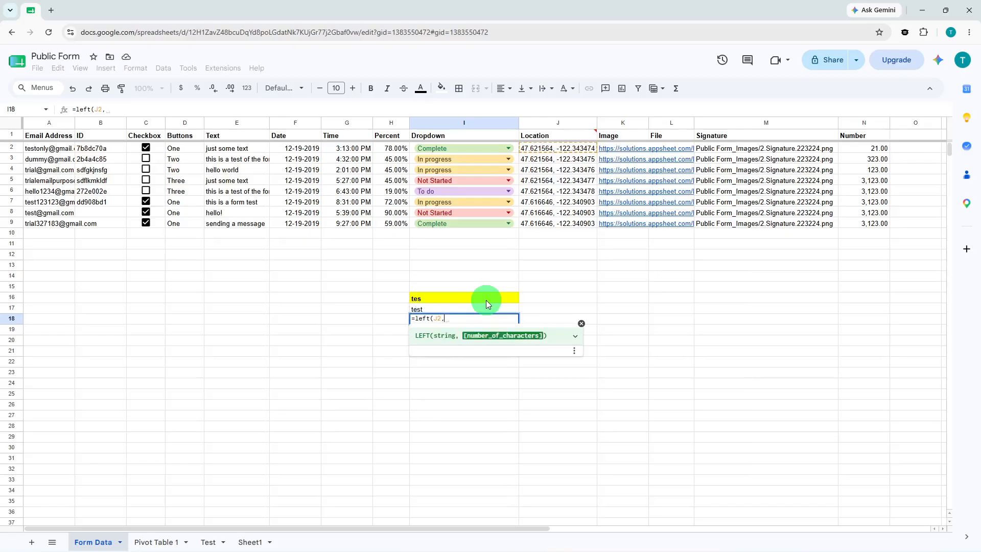
type("7")
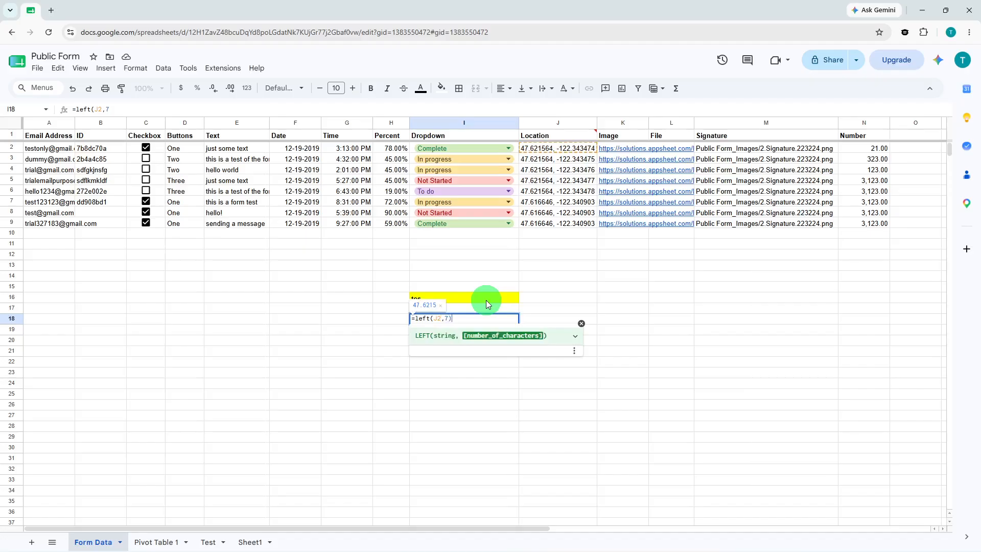
type(")")
key("Return")
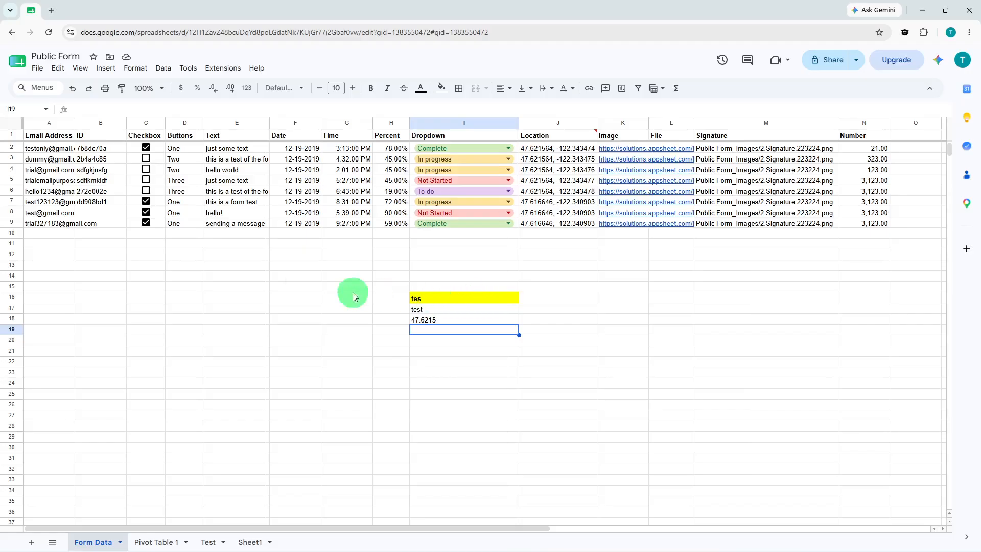
- Replace the letters "st" with "23" in the email address in A2, and check the LEFT formula in I16
left_click(34, 152)
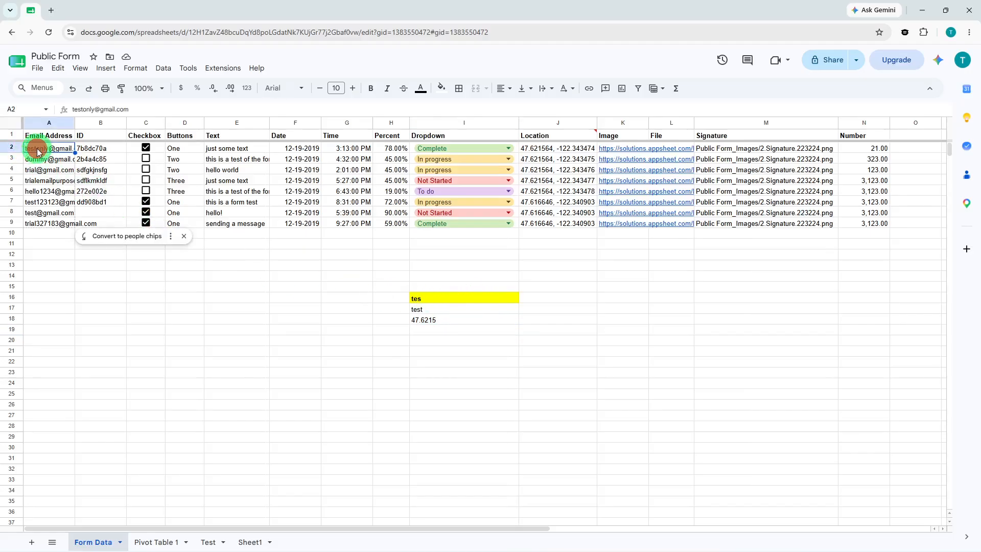
double_click(37, 151)
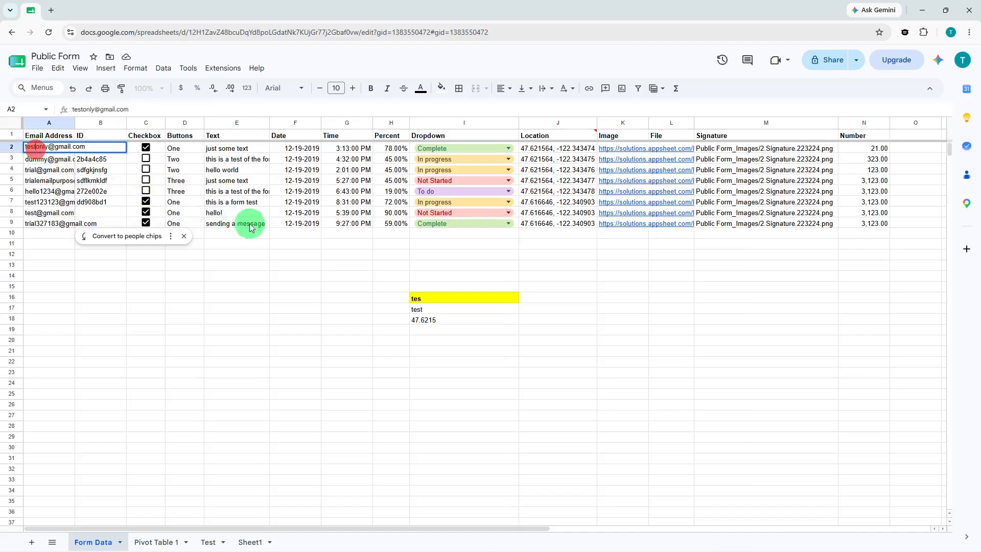
key("BackSpace")
key("BackSpace")
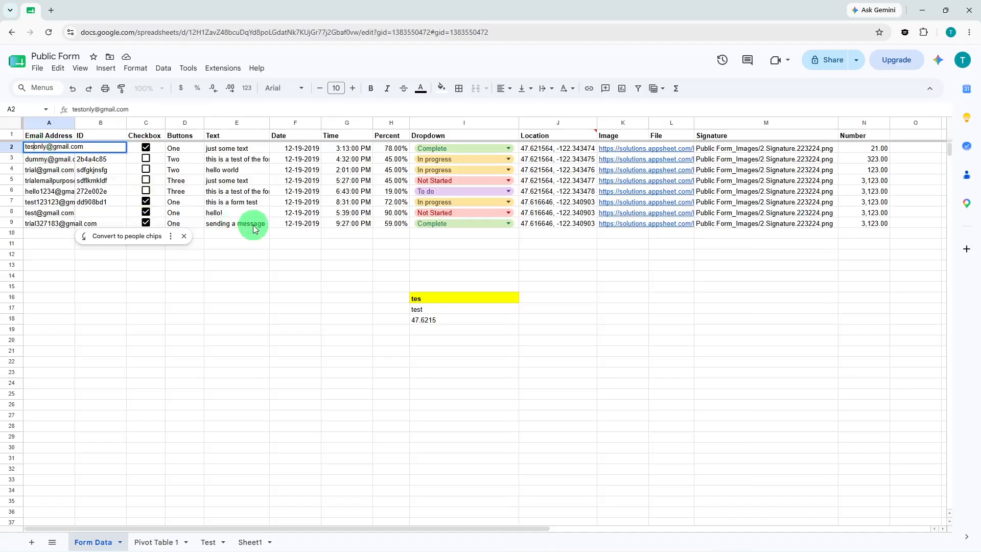
type("23")
key("Return")
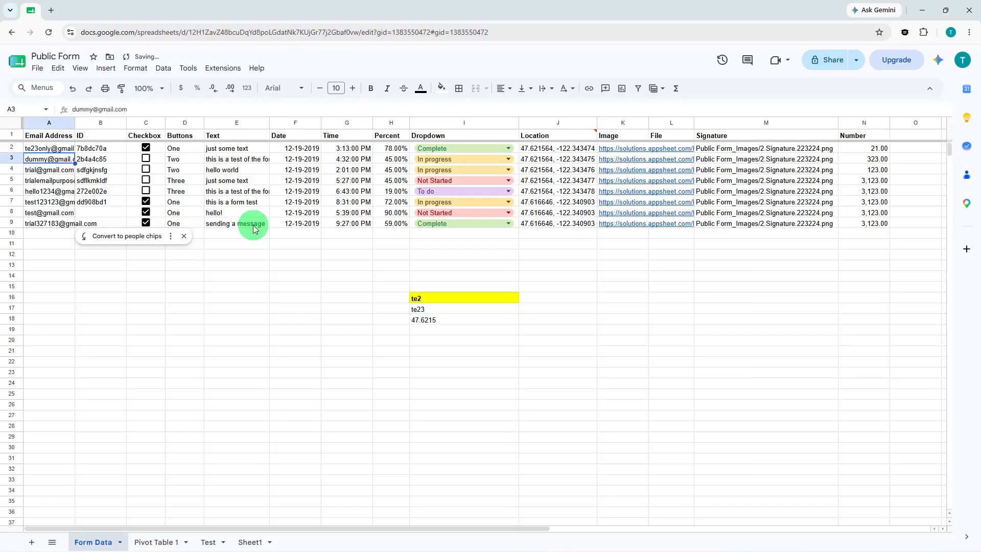
left_click(516, 301)
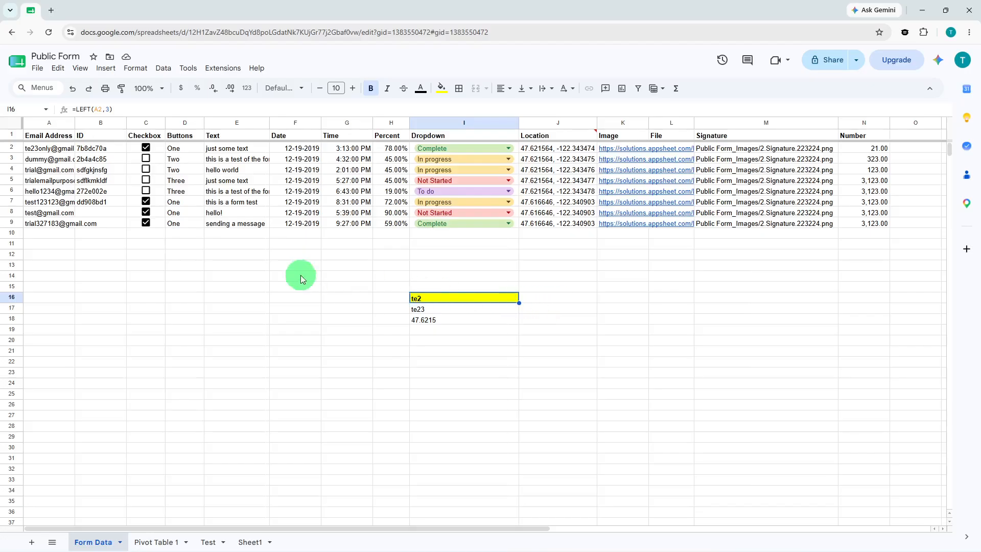
- Change the "23" in the email address in A2 back to "st"
left_click(47, 149)
double_click(47, 148)
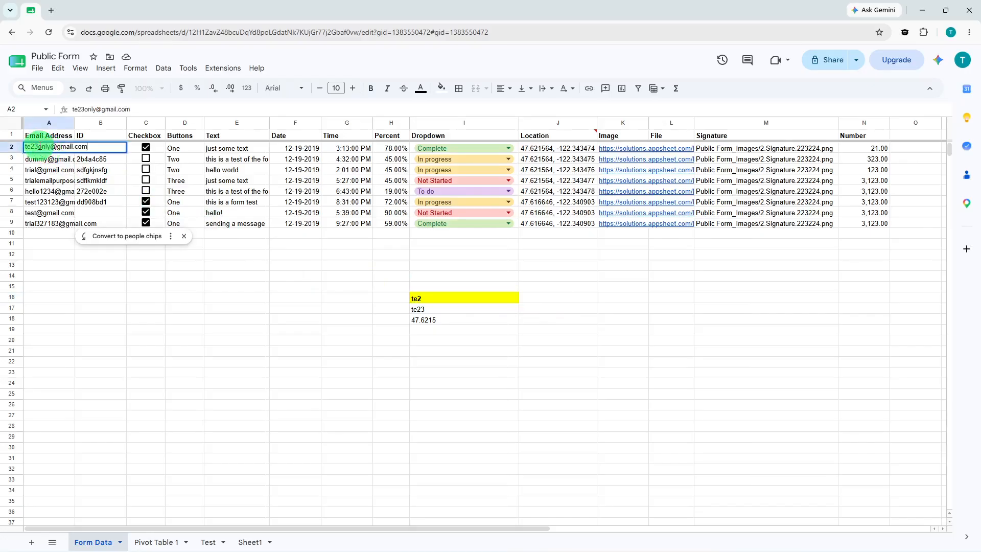
left_click(39, 147)
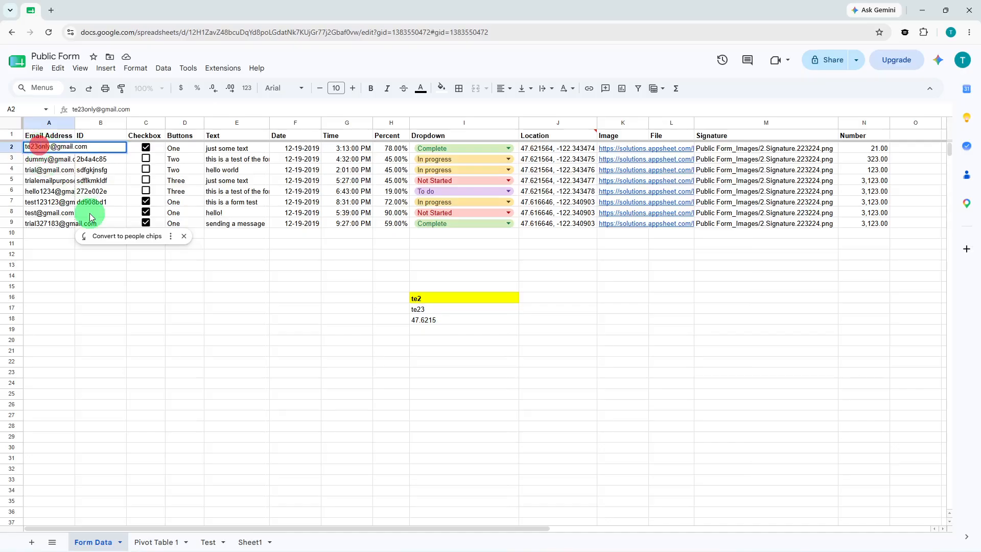
key("BackSpace")
key("BackSpace")
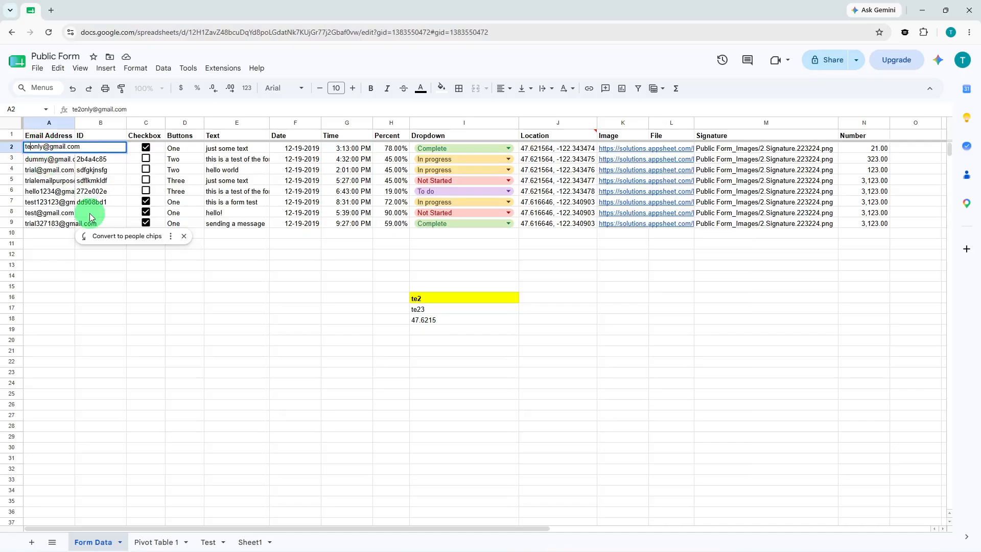
type("st")
key("Return")
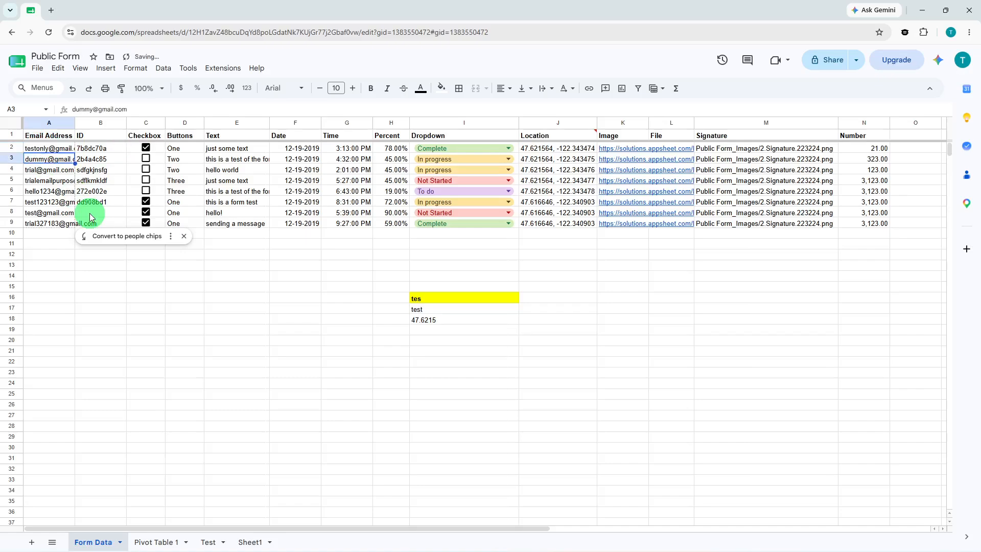